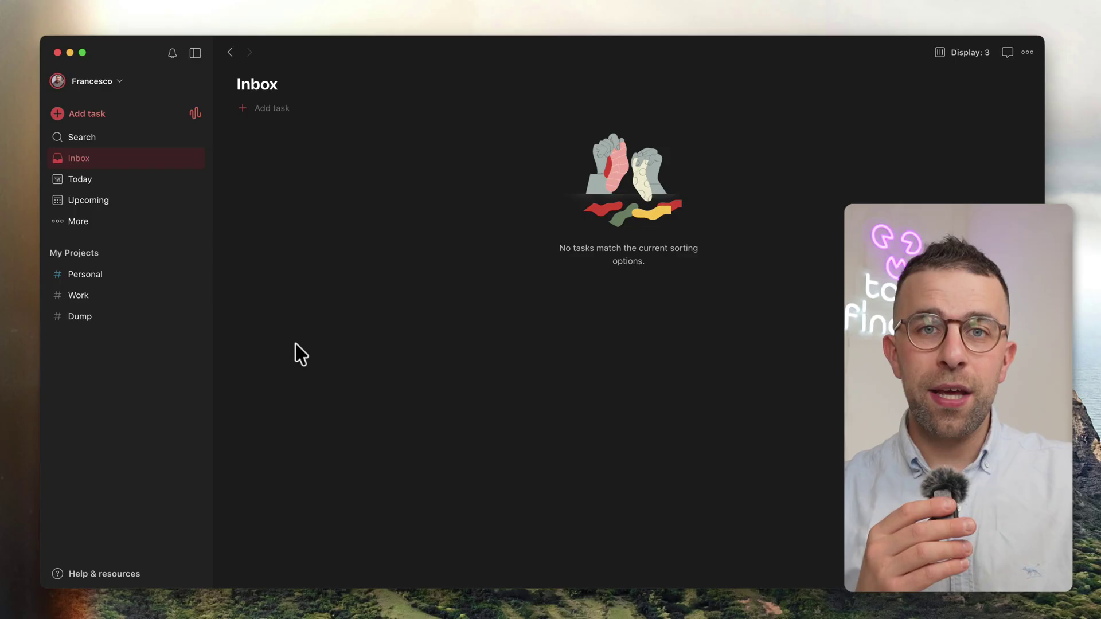
Dictate 'Book hair appointment' due Wednesday 2 PM with Ramble, checking the audio source list
key(q)
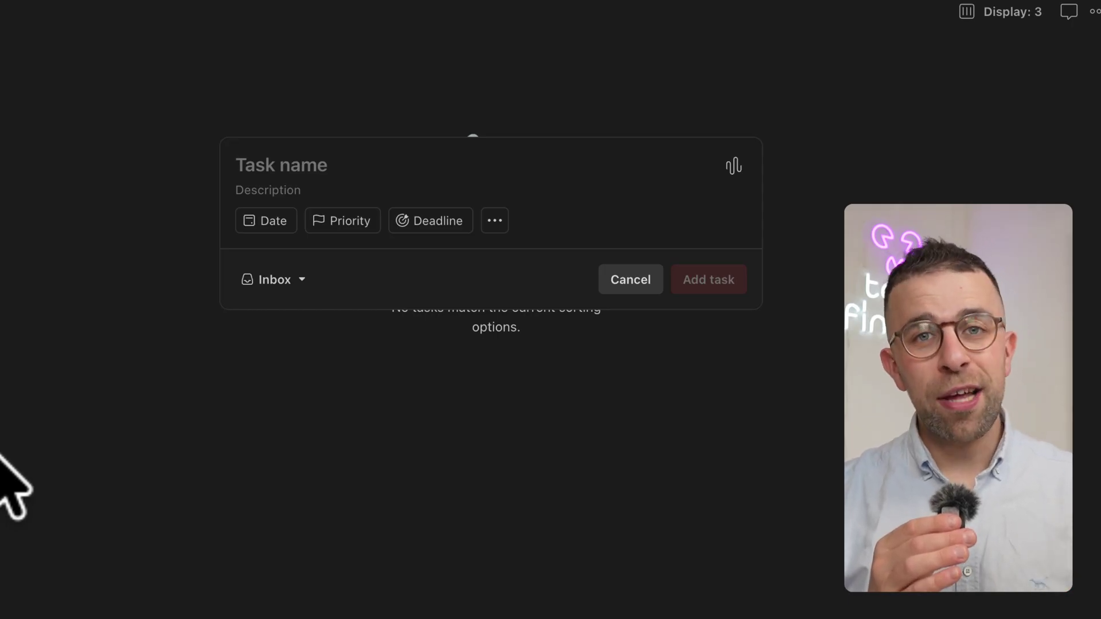
key(Escape)
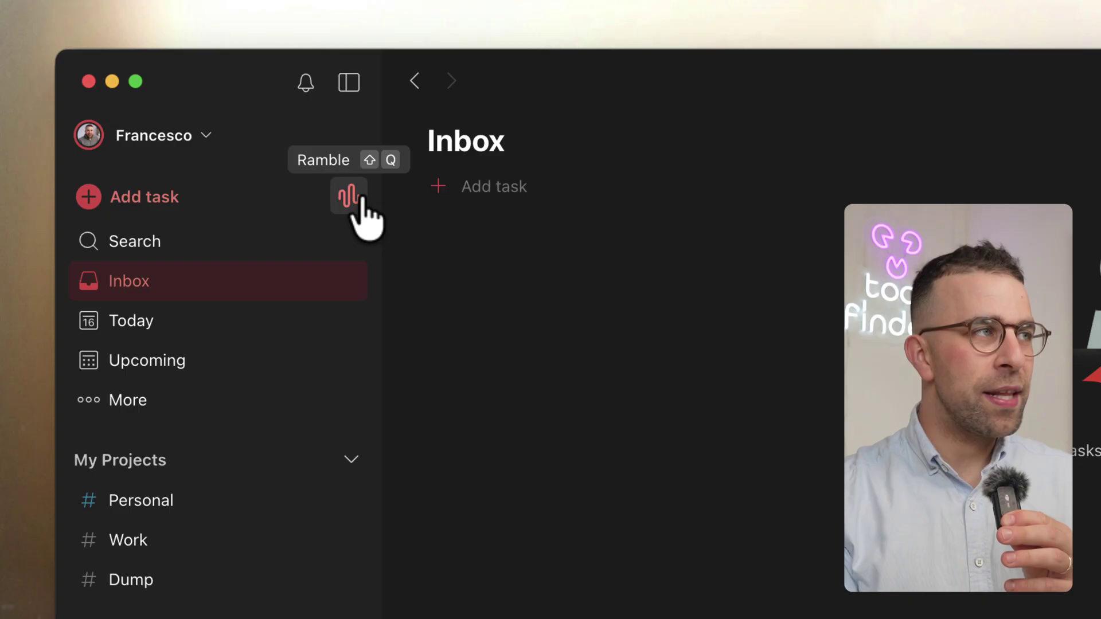
click(348, 196)
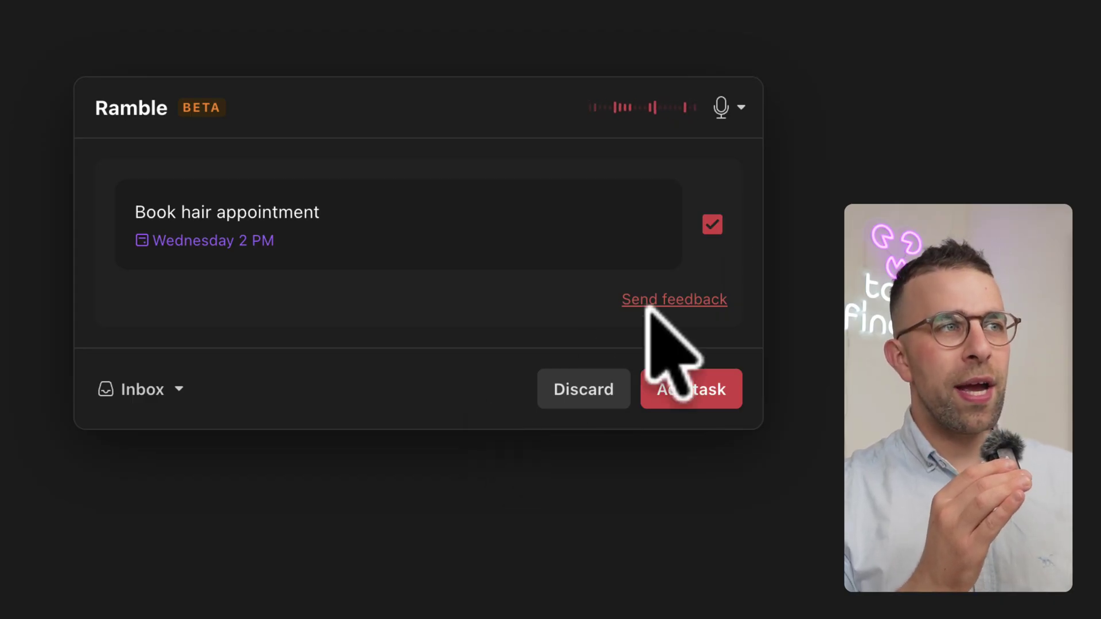
click(723, 103)
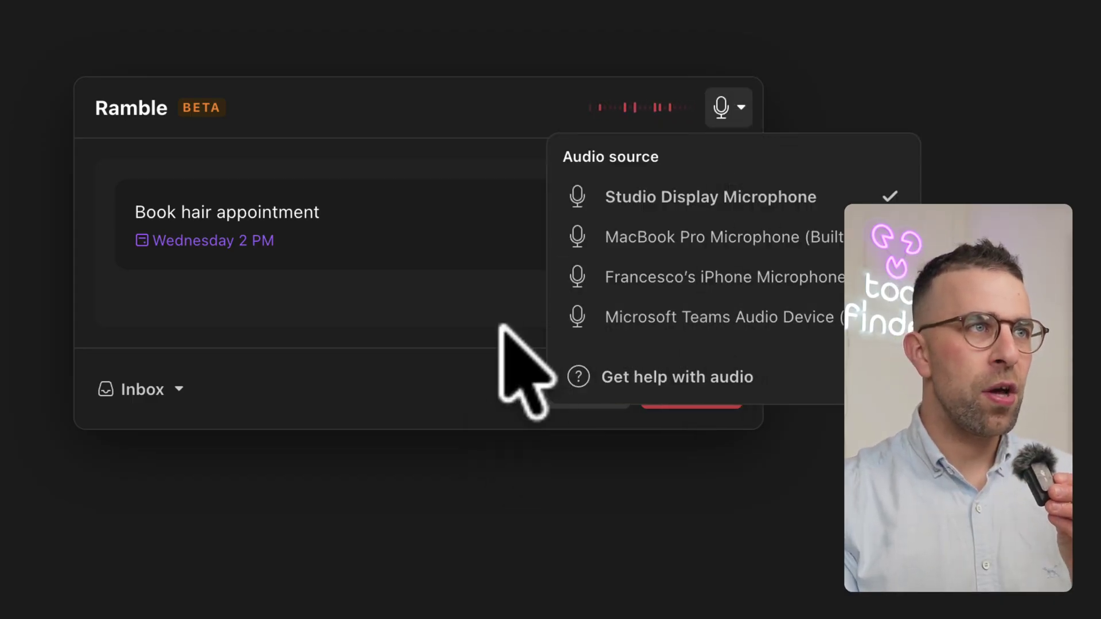
click(453, 379)
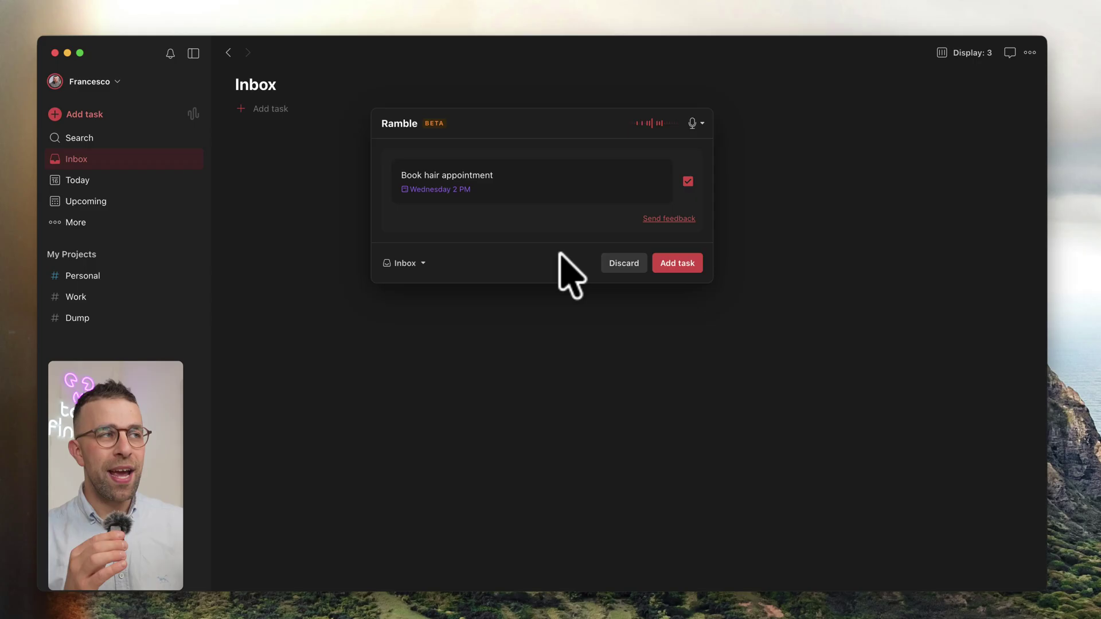
Add the dictated hair appointment task to the Inbox and open its display options
click(683, 262)
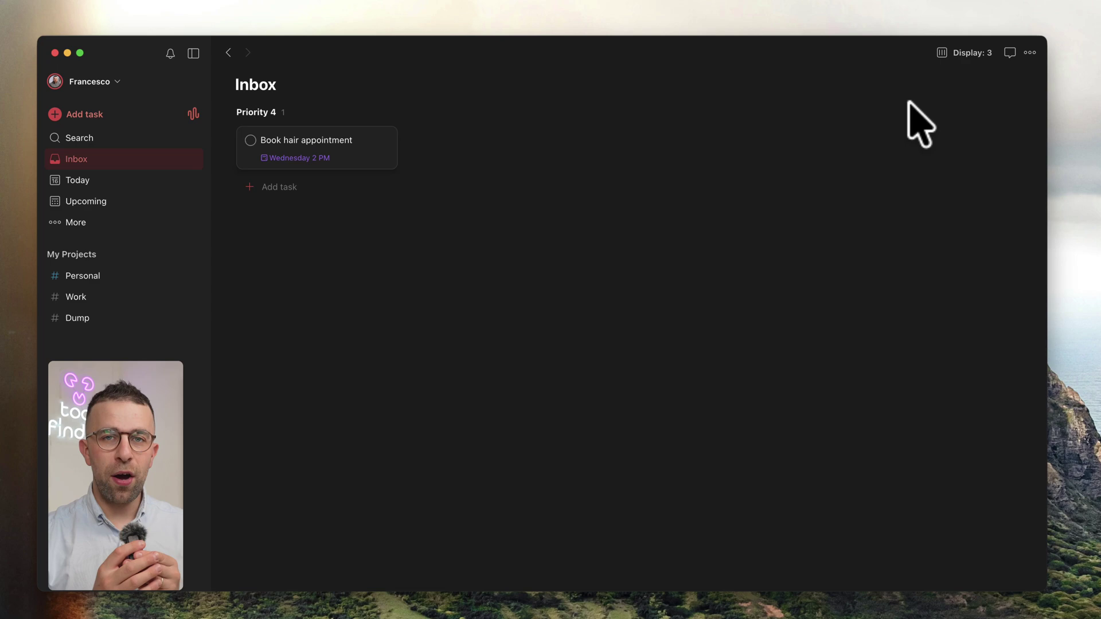
click(972, 53)
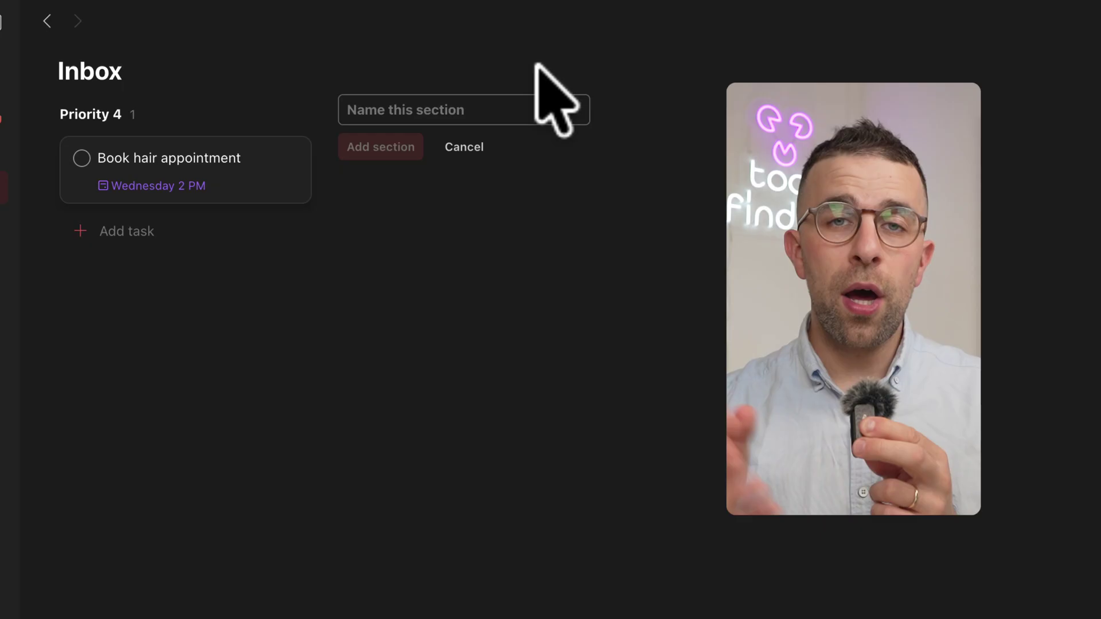
Enter 'Work' as the new section name
text(Work)
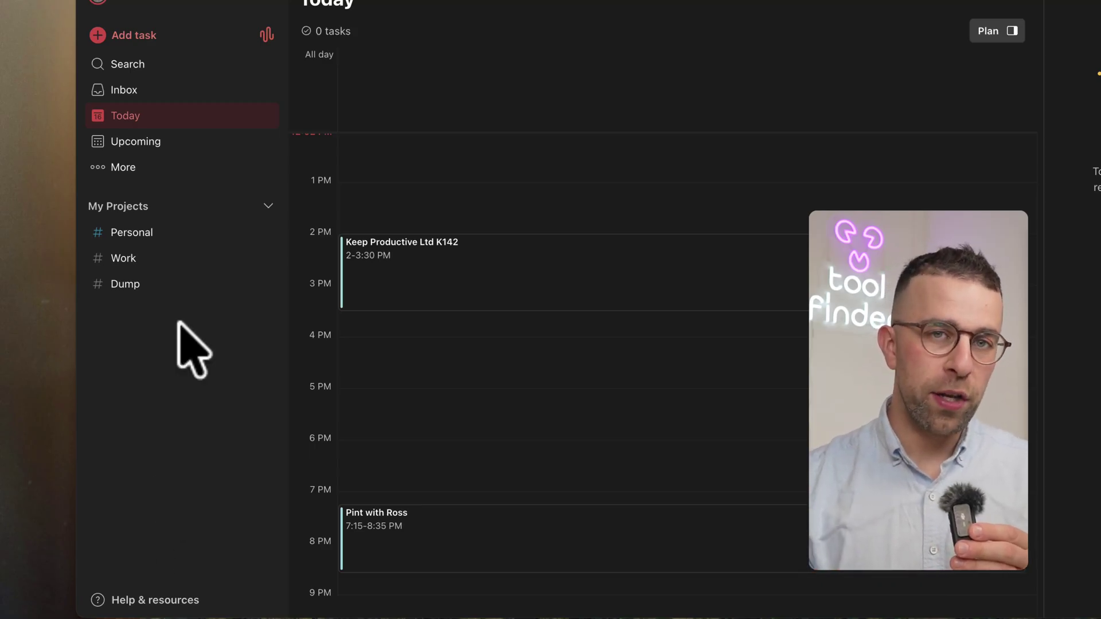
Open the Work project board and scroll across its sections and back
click(167, 265)
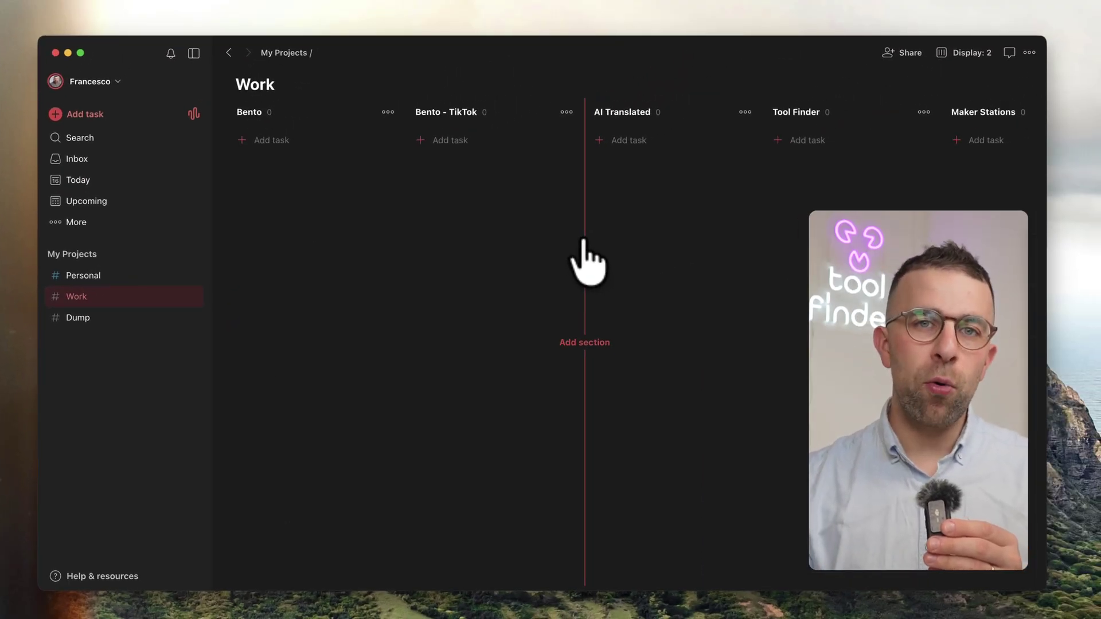
scroll(935, 172, right, 5)
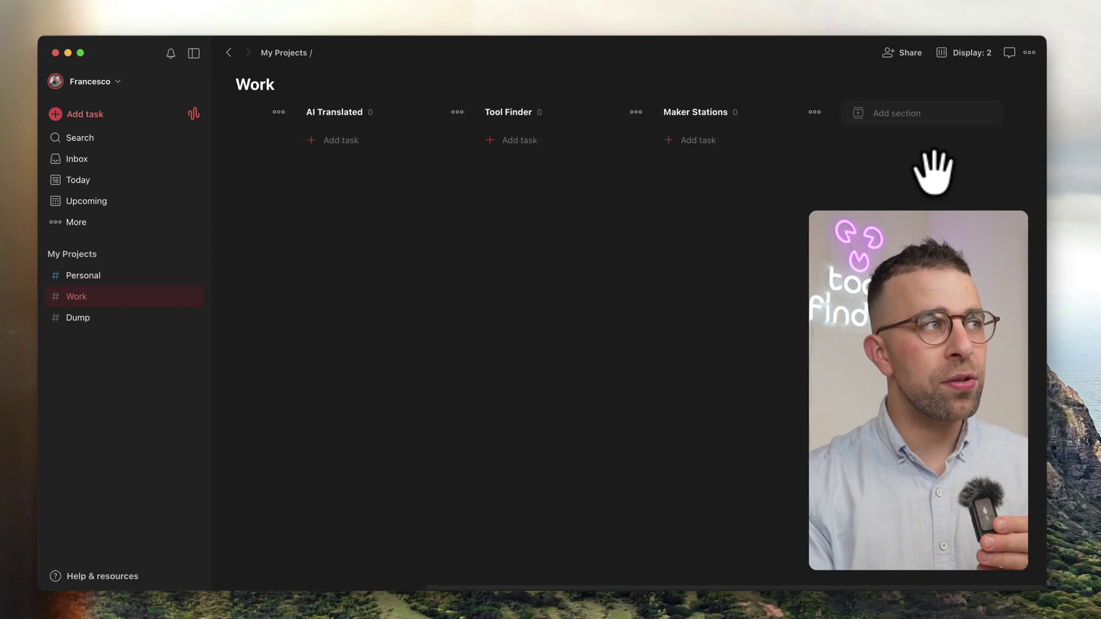
scroll(933, 172, left, 5)
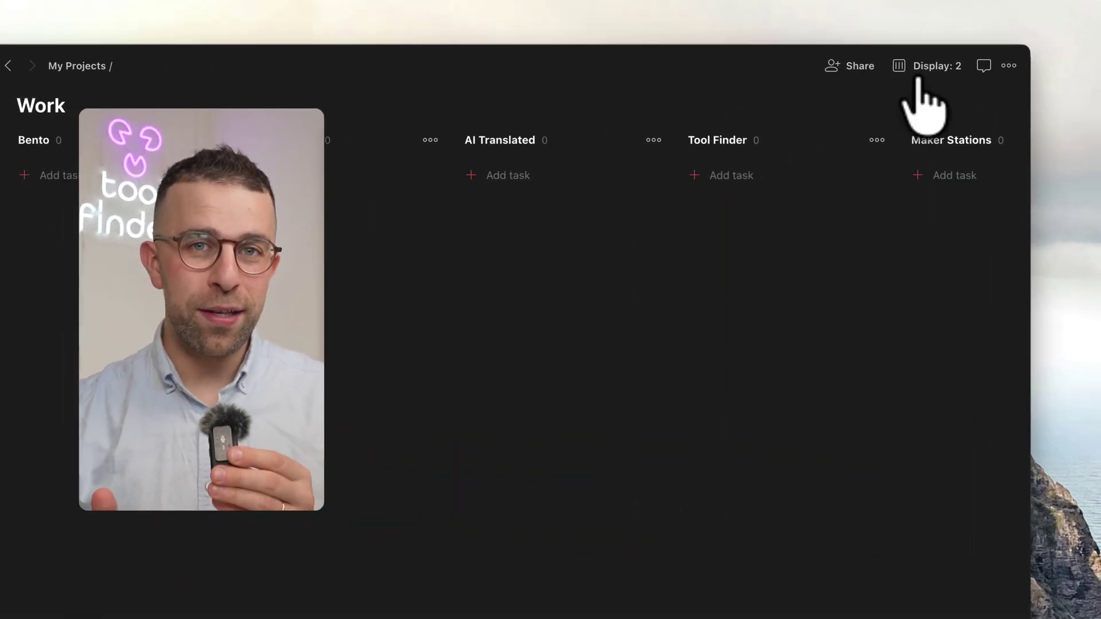
click(922, 70)
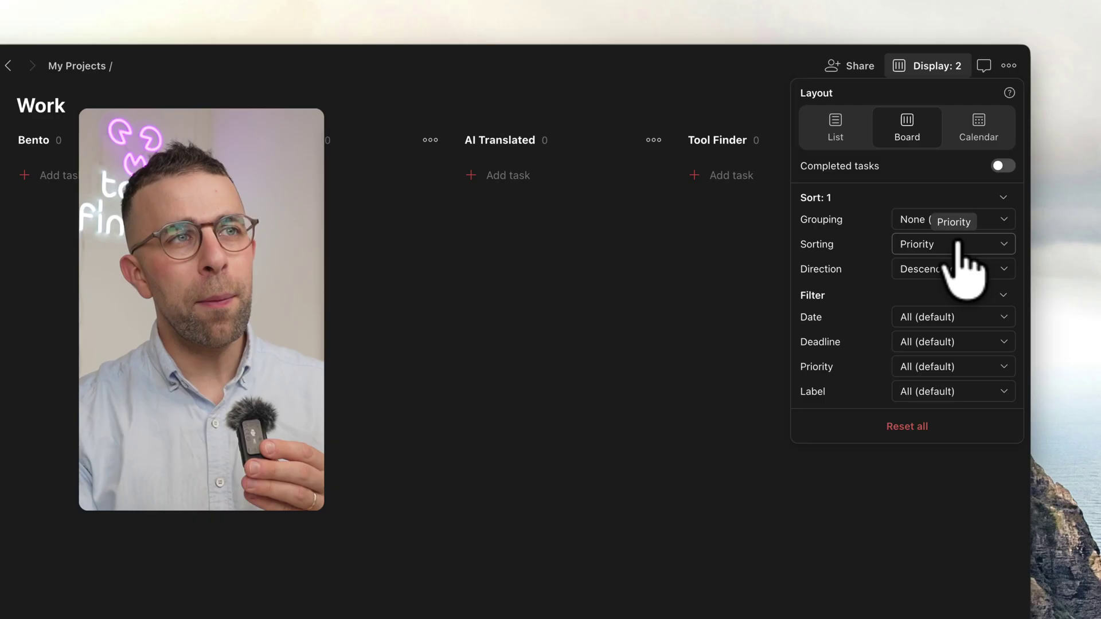
click(708, 290)
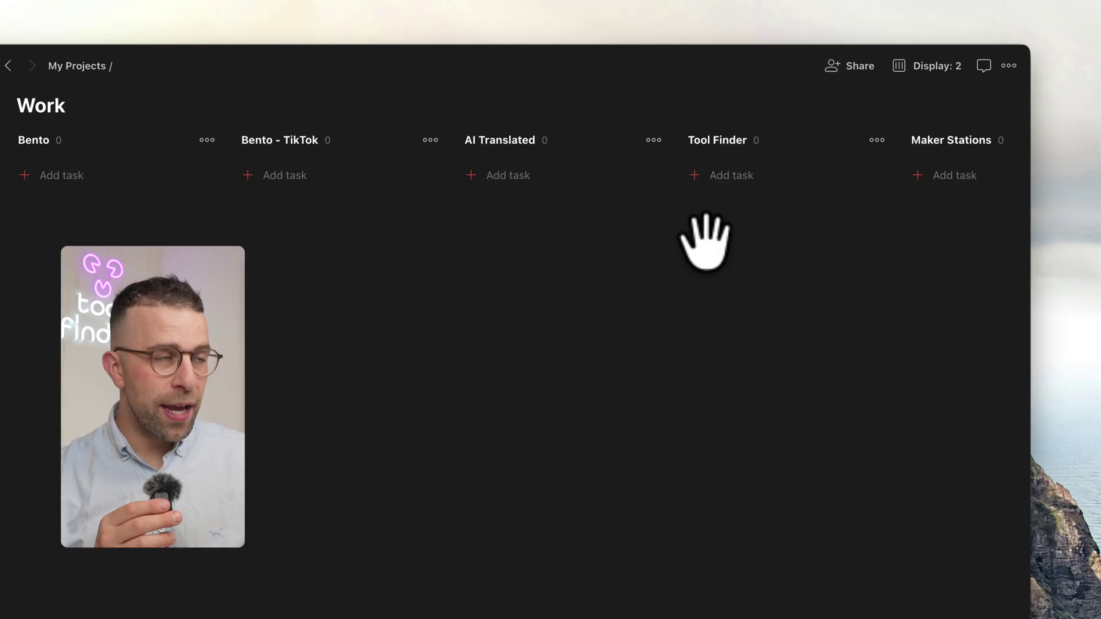
Quick-add a 'Check Checklists' task repeating every day at 7am
text(qeveryday at 7am Check Checklists)
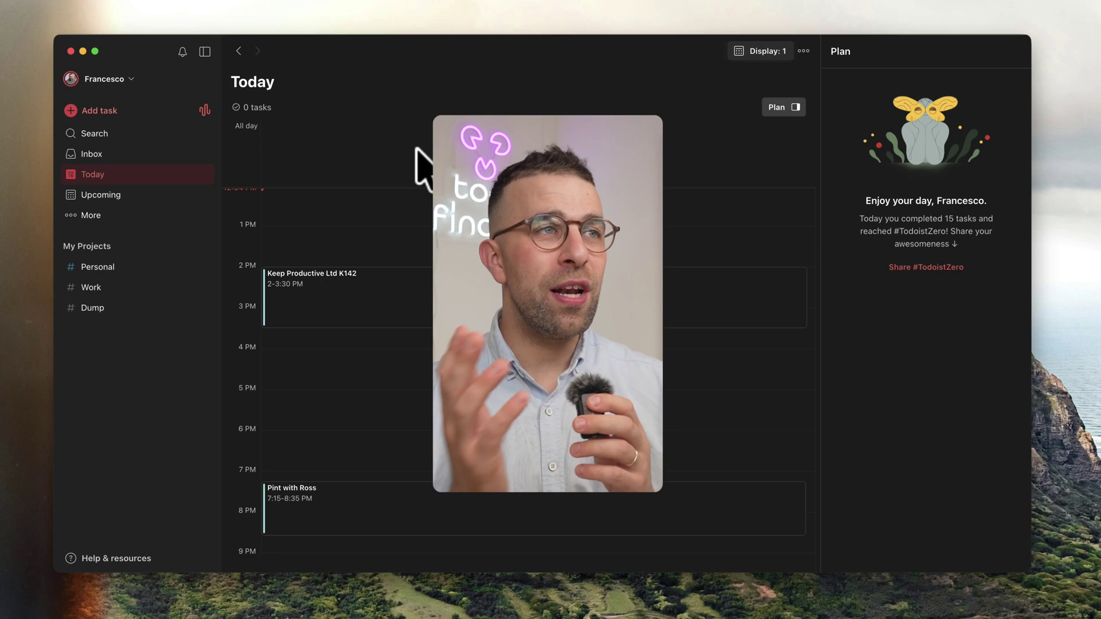
Add Task 1, Task 2 and Task 3 as all-day tasks on today's calendar
scroll(415, 226, up, 2)
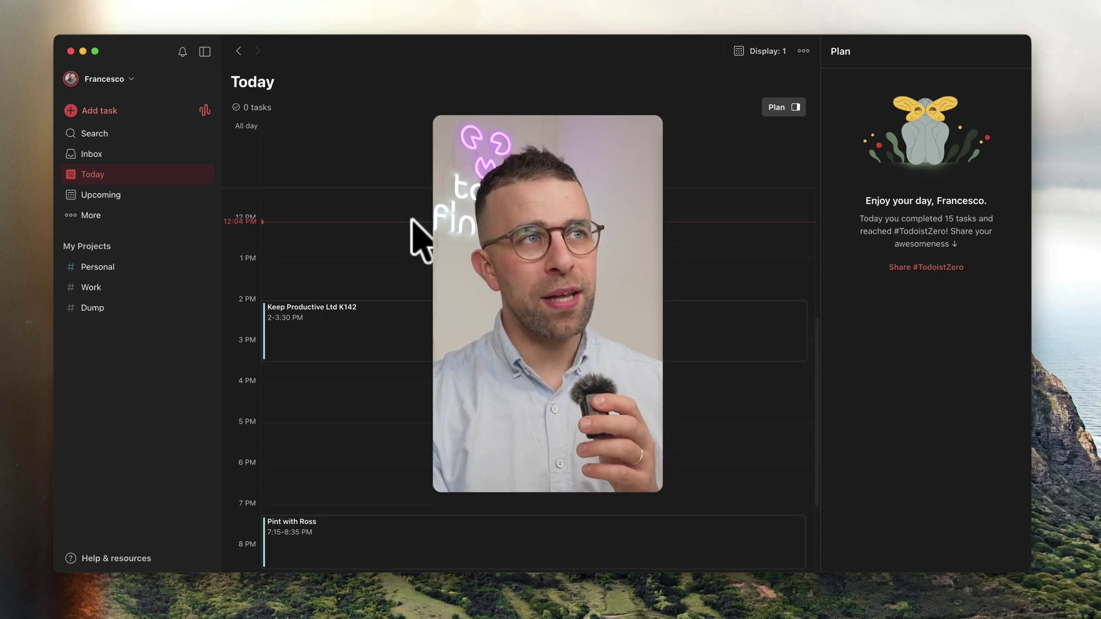
click(400, 174)
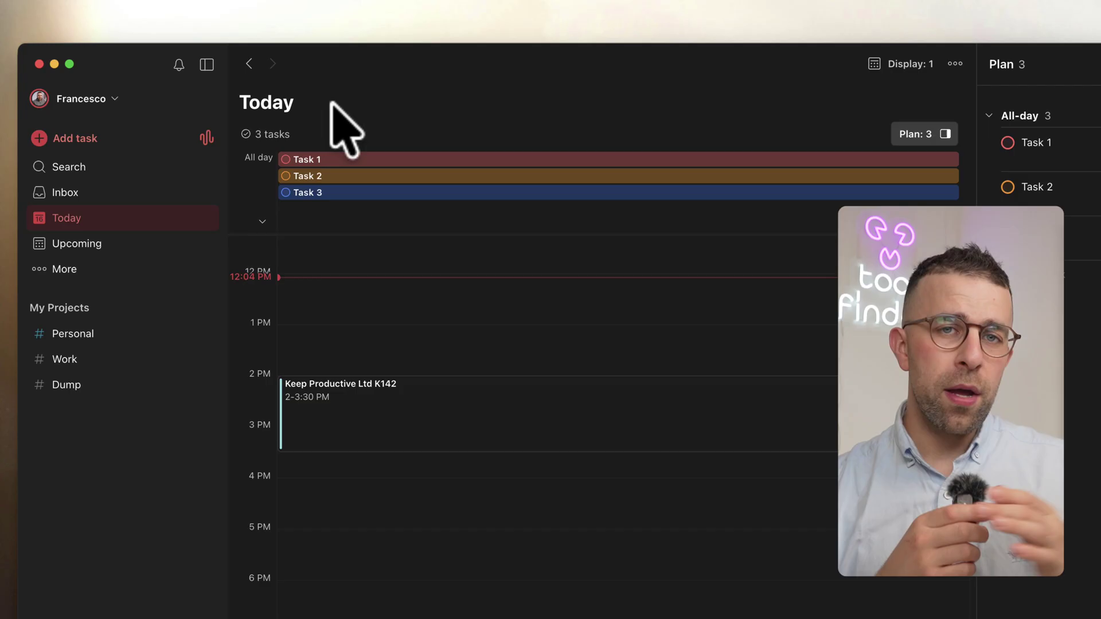
Drag Task 1 into the calendar as a timed block at 12:45–1:45 PM today
drag(398, 160, 409, 528)
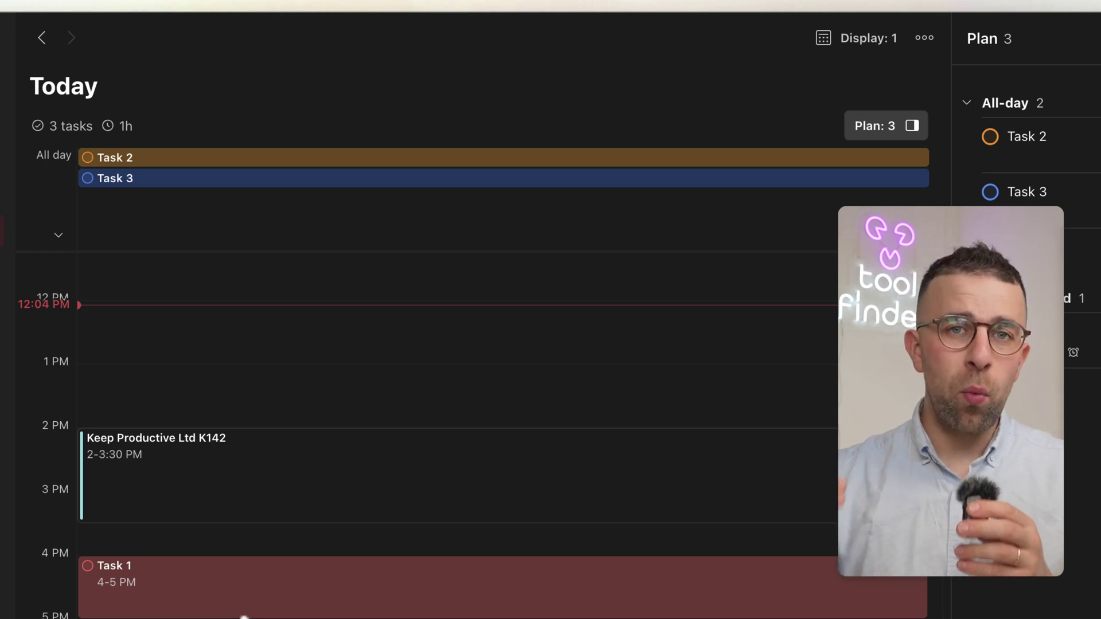
drag(258, 602, 255, 385)
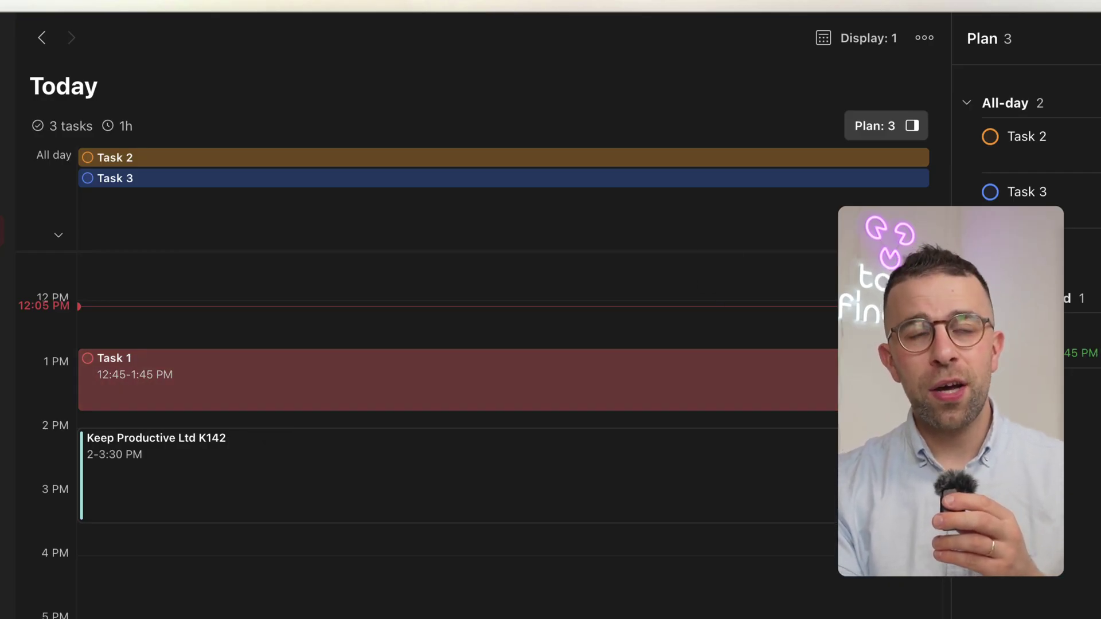
Reschedule Task 2 to tomorrow, then bring up Task 3's context menu
right_click(736, 155)
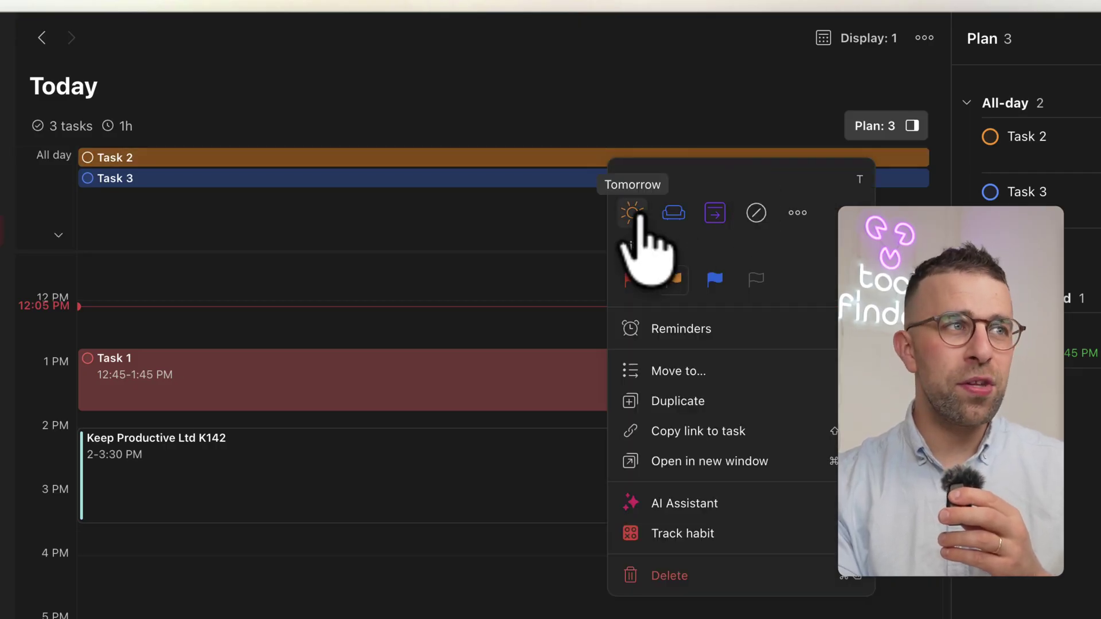
click(633, 213)
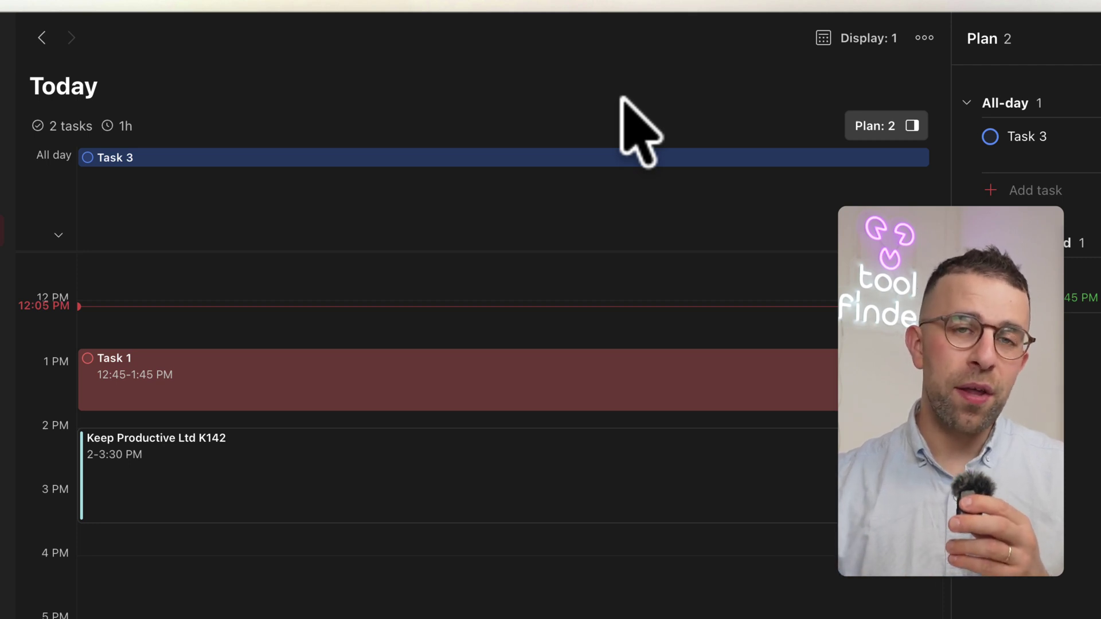
right_click(608, 158)
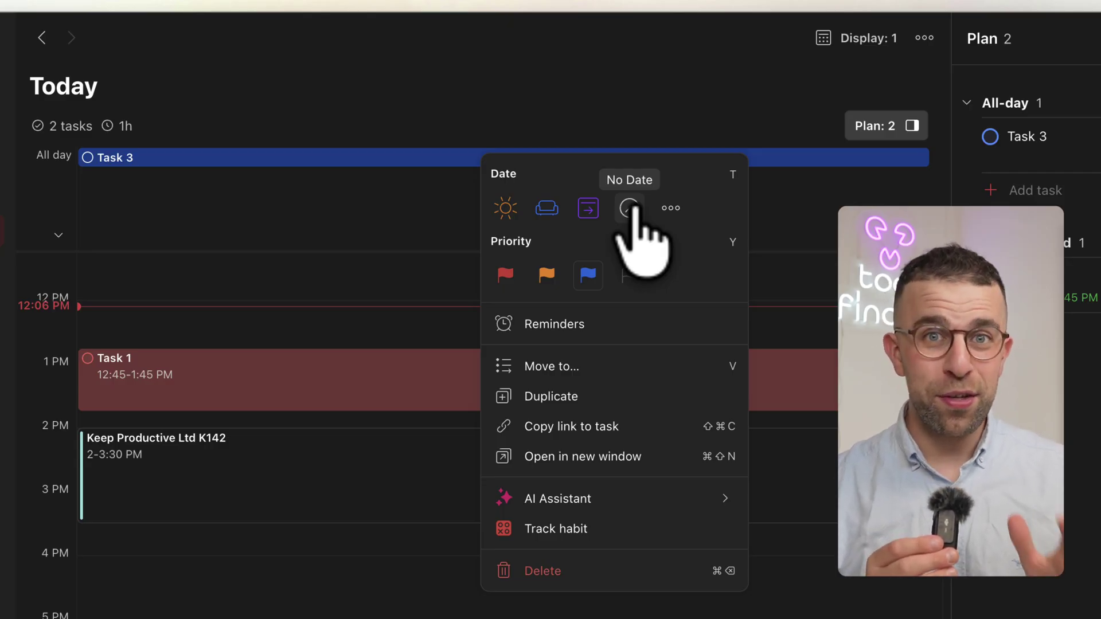
Create 'Morning Routine' in the 7–8 AM slot, repeating every day at 7am with priority P3
scroll(369, 337, up, 3)
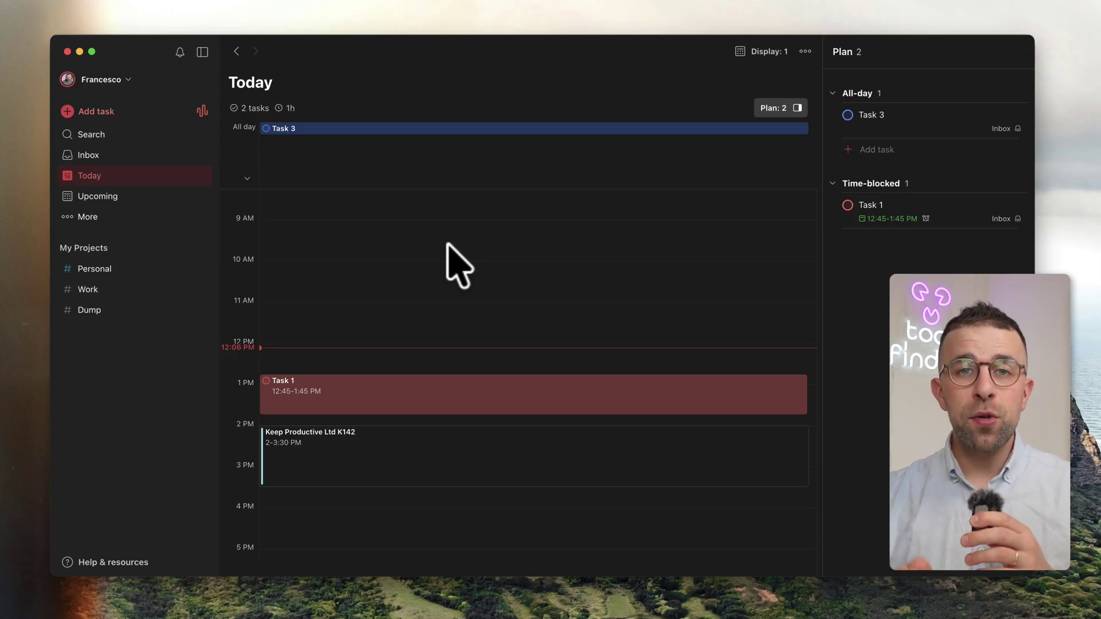
scroll(453, 264, up, 4)
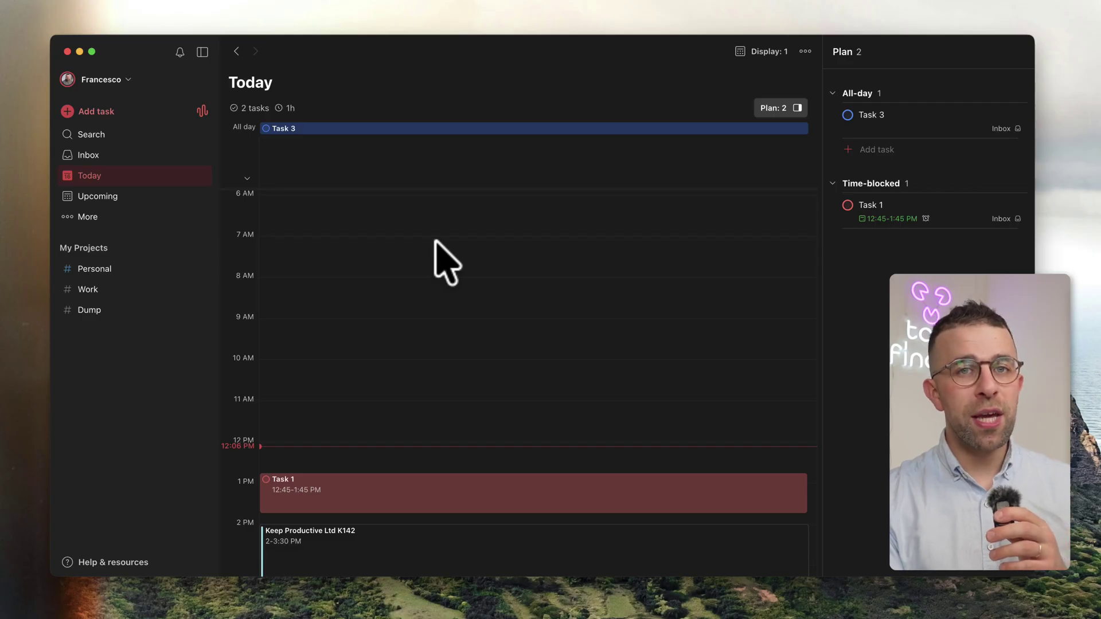
drag(435, 241, 437, 274)
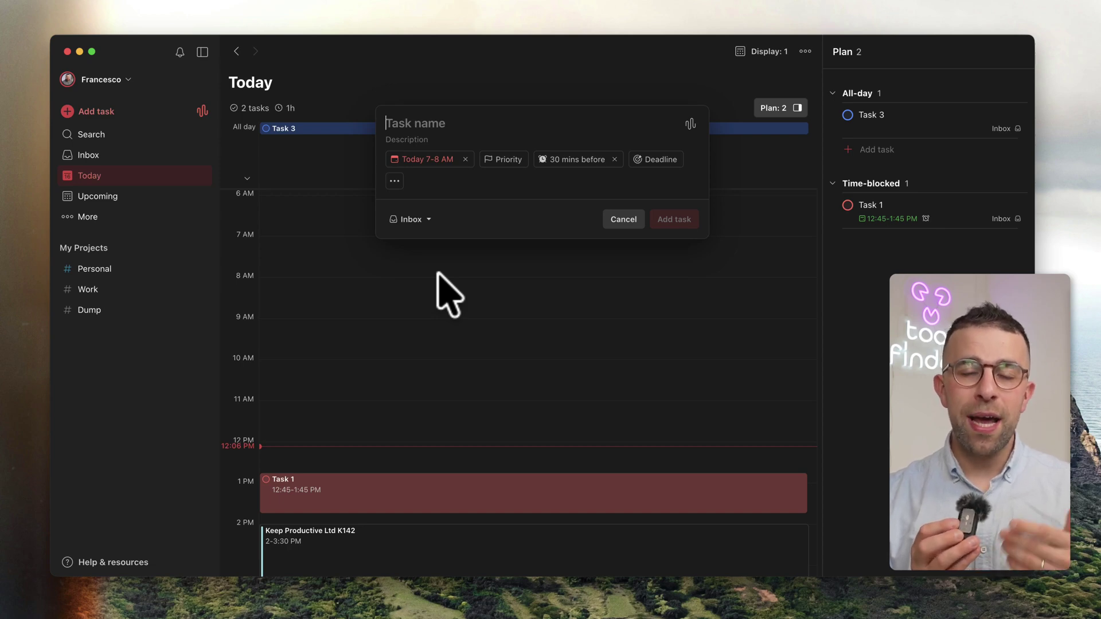
text(everyday at 7am Morning Morning Routine p3)
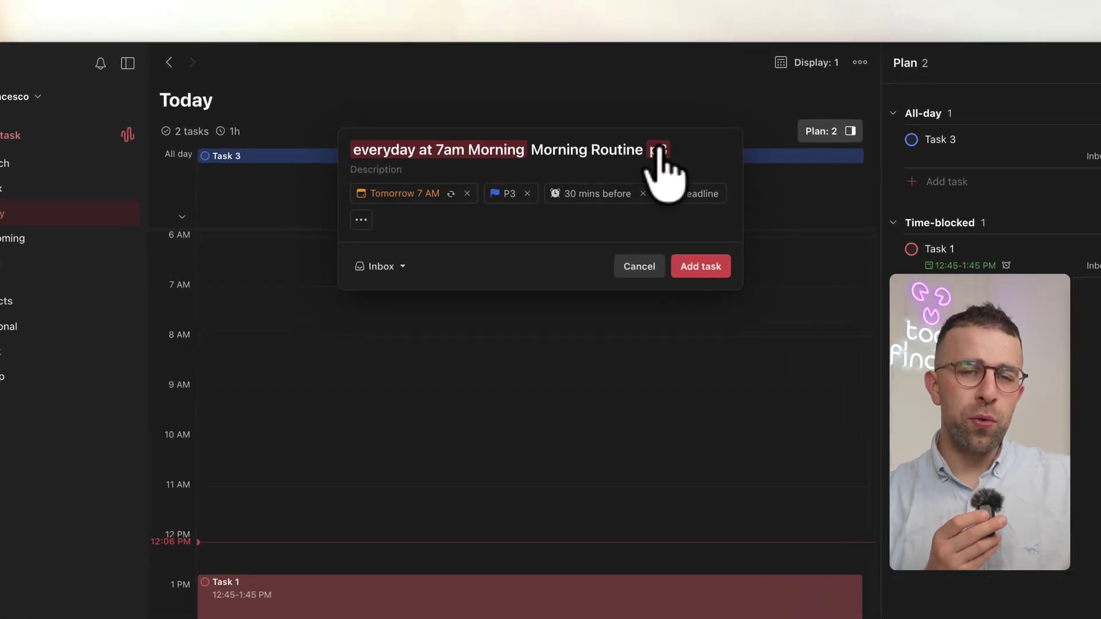
key(Return)
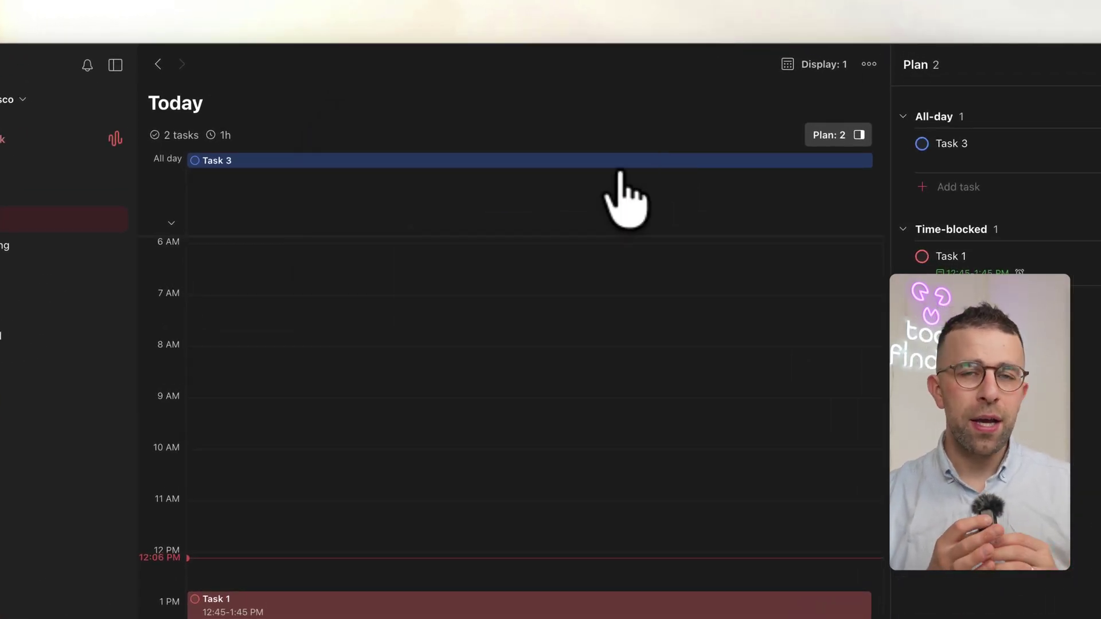
Open Morning Routine from the Upcoming view and turn on habit tracking for it
click(52, 251)
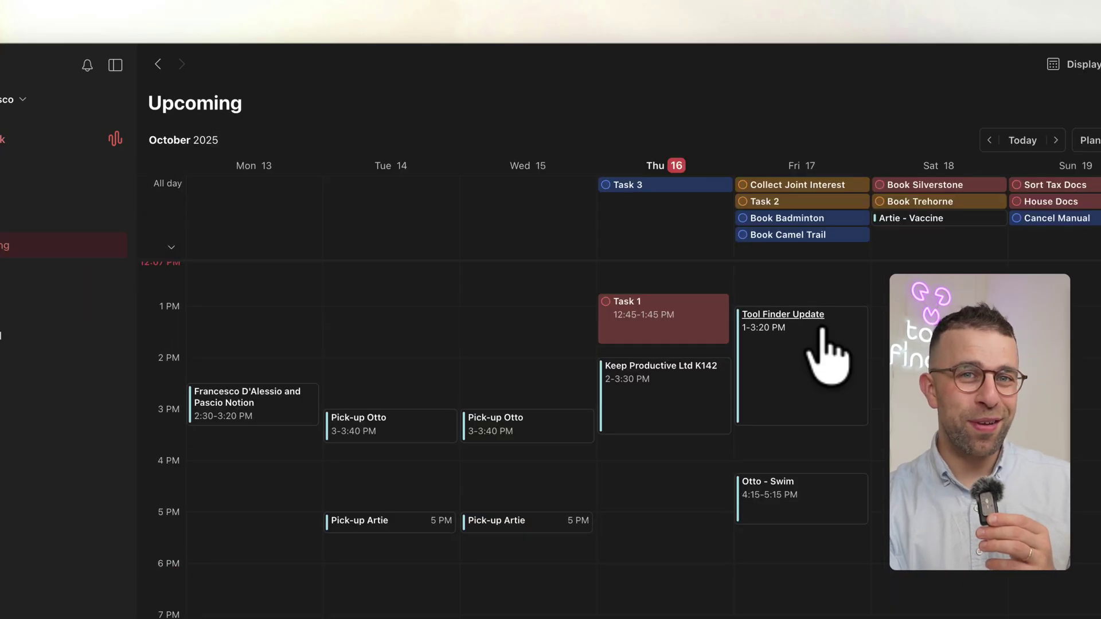
scroll(820, 344, up, 5)
click(806, 404)
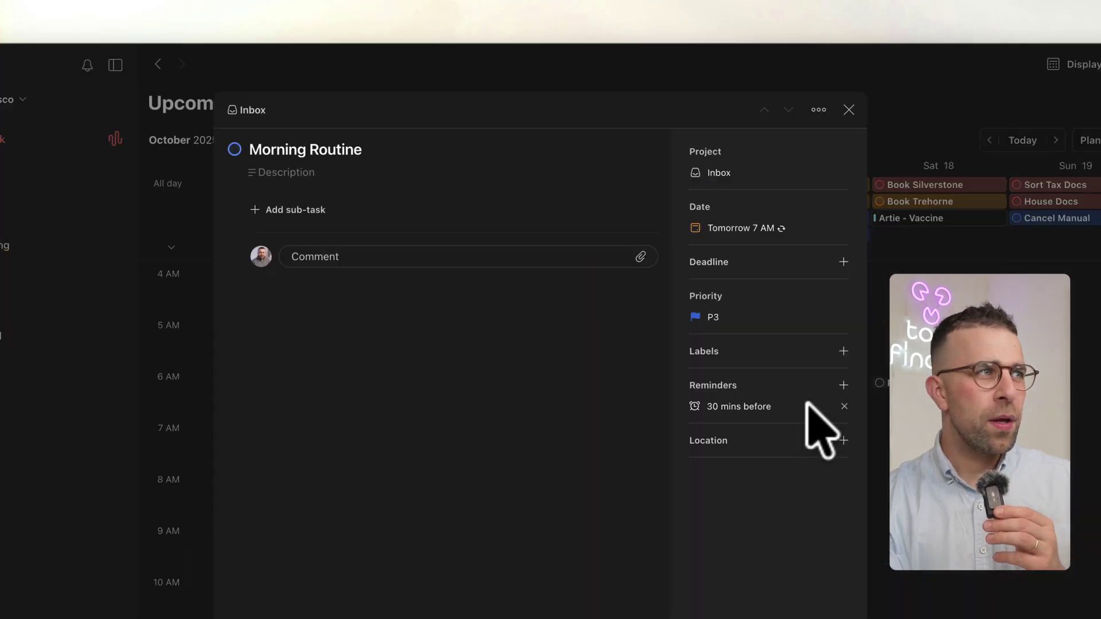
click(819, 109)
click(734, 438)
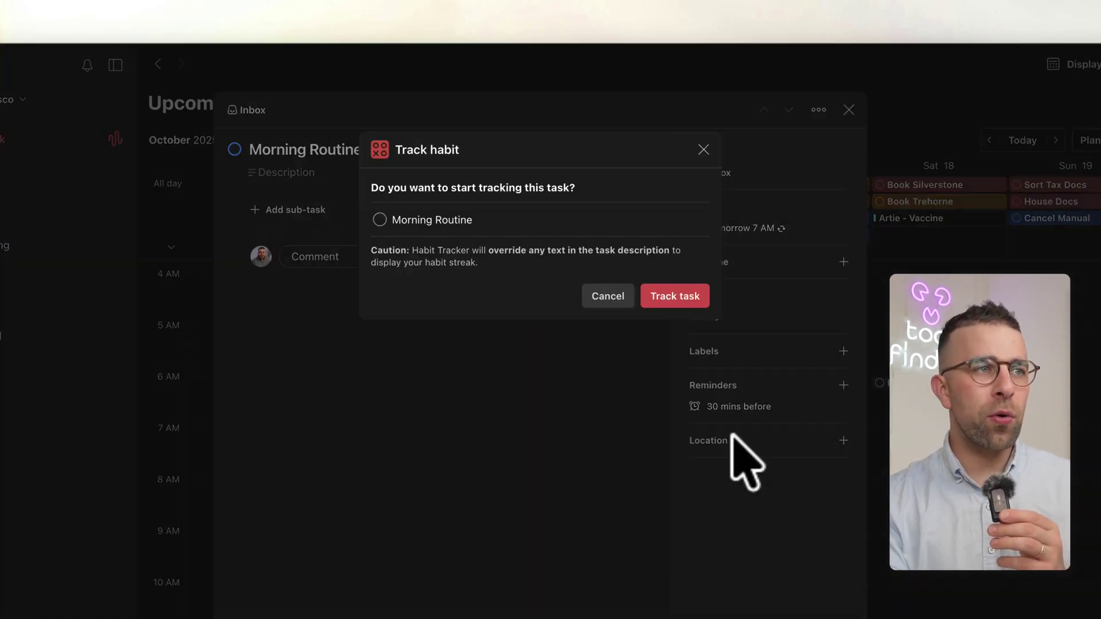
click(696, 298)
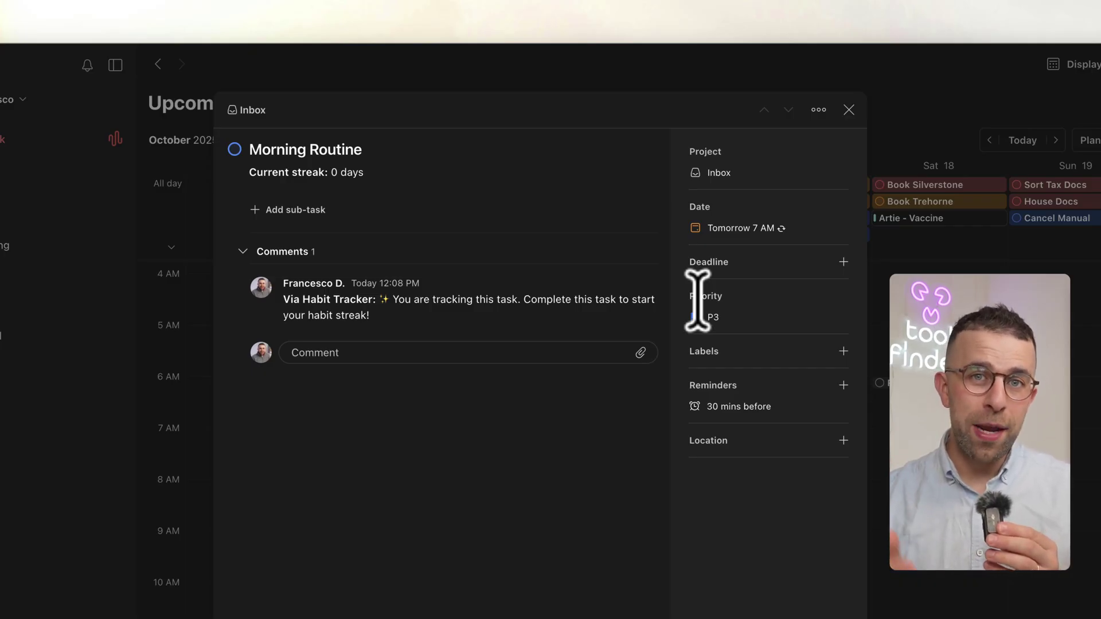
Add and tick Brush Teeth, Organize Hair and Sort Kids Out sub-tasks, then complete Morning Routine
click(270, 210)
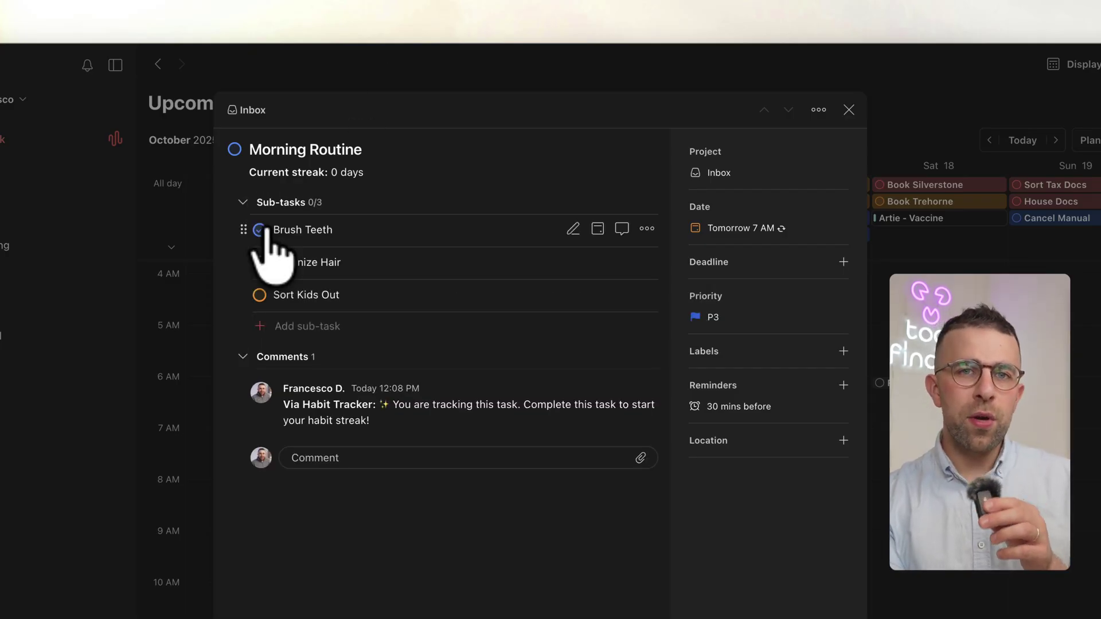
click(259, 230)
click(259, 262)
click(259, 230)
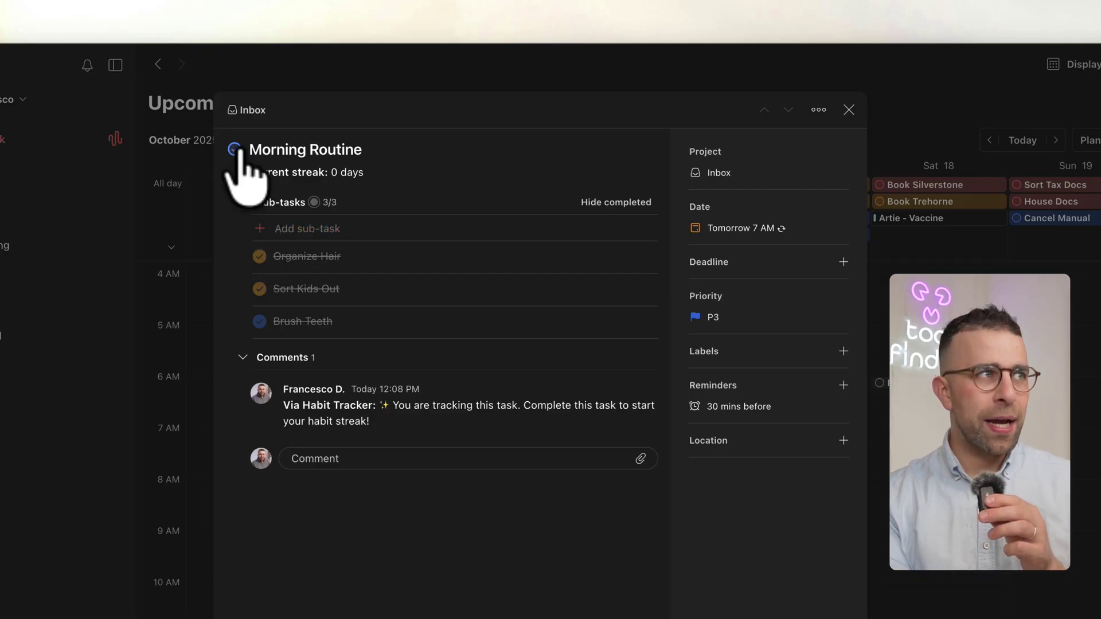
click(234, 149)
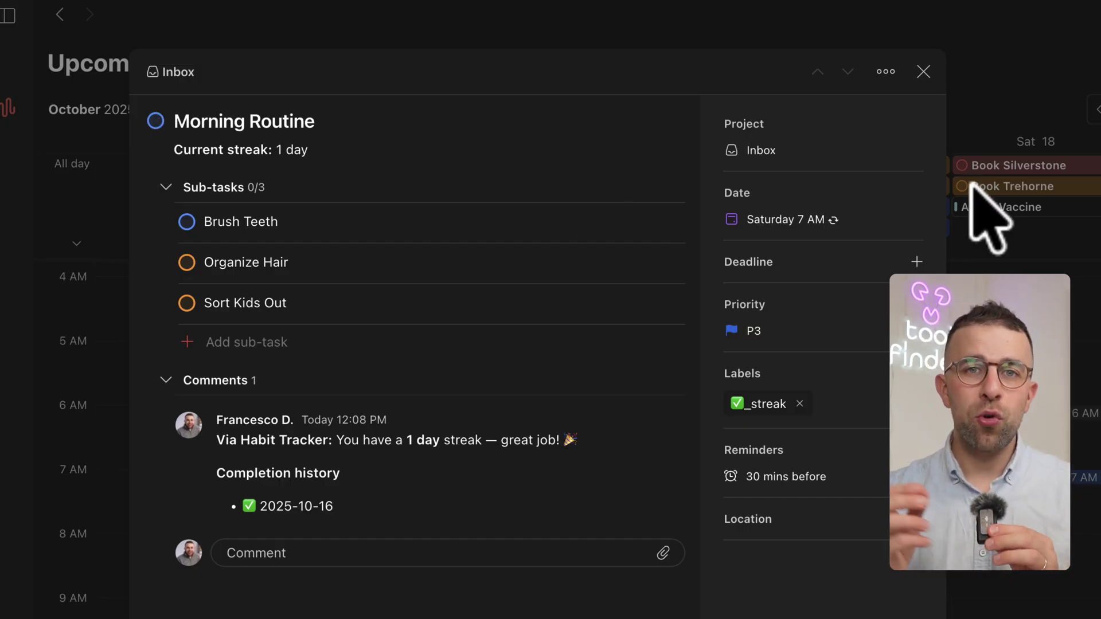
click(970, 208)
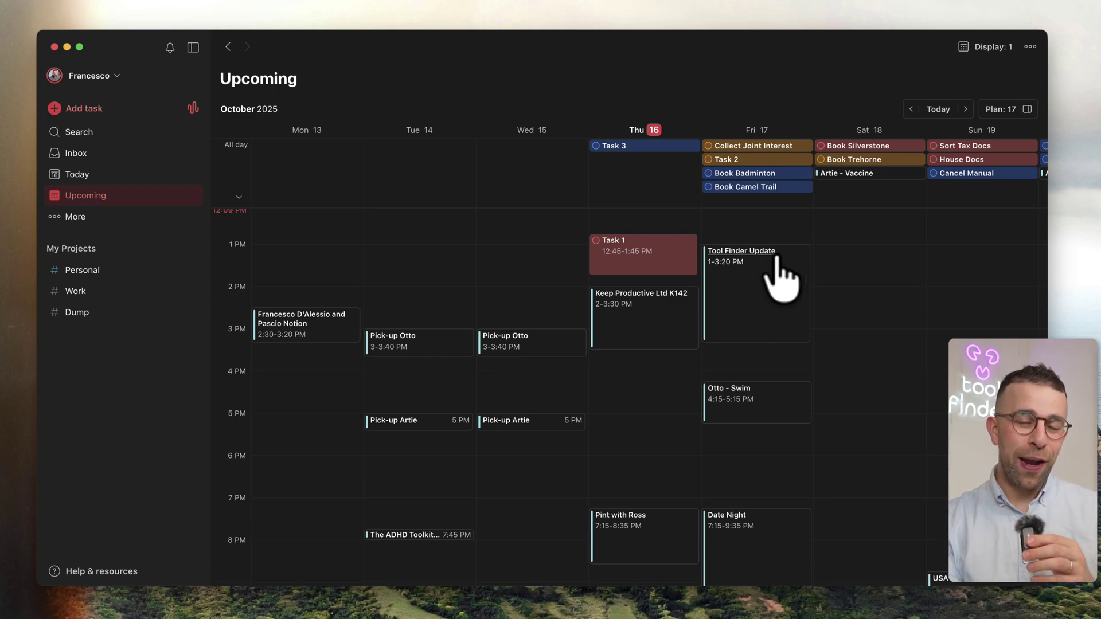
key(super+comma)
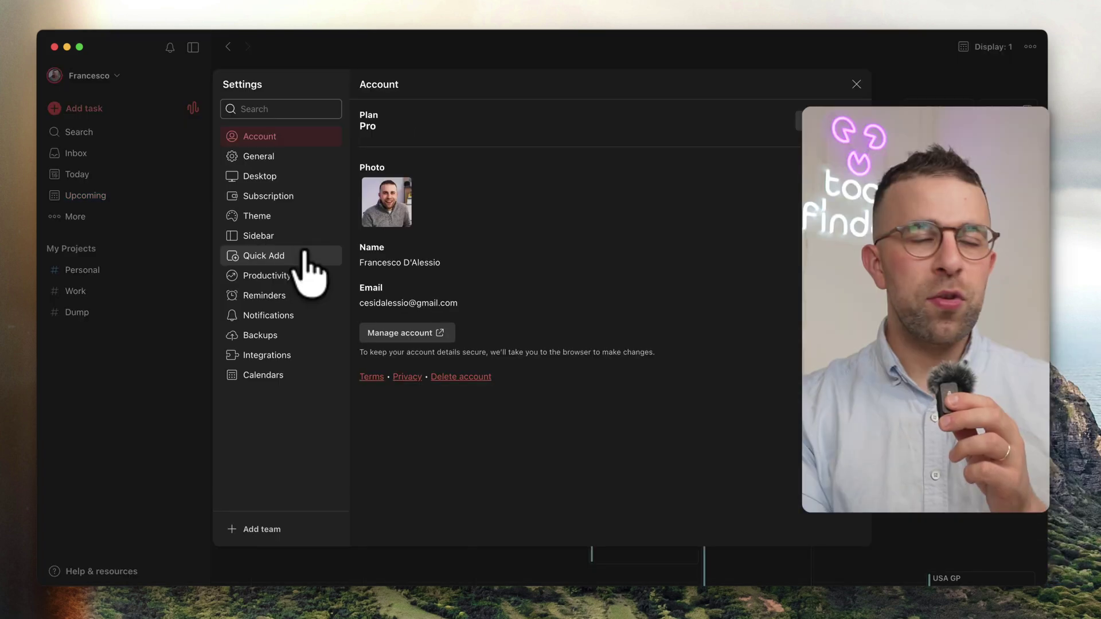
click(304, 261)
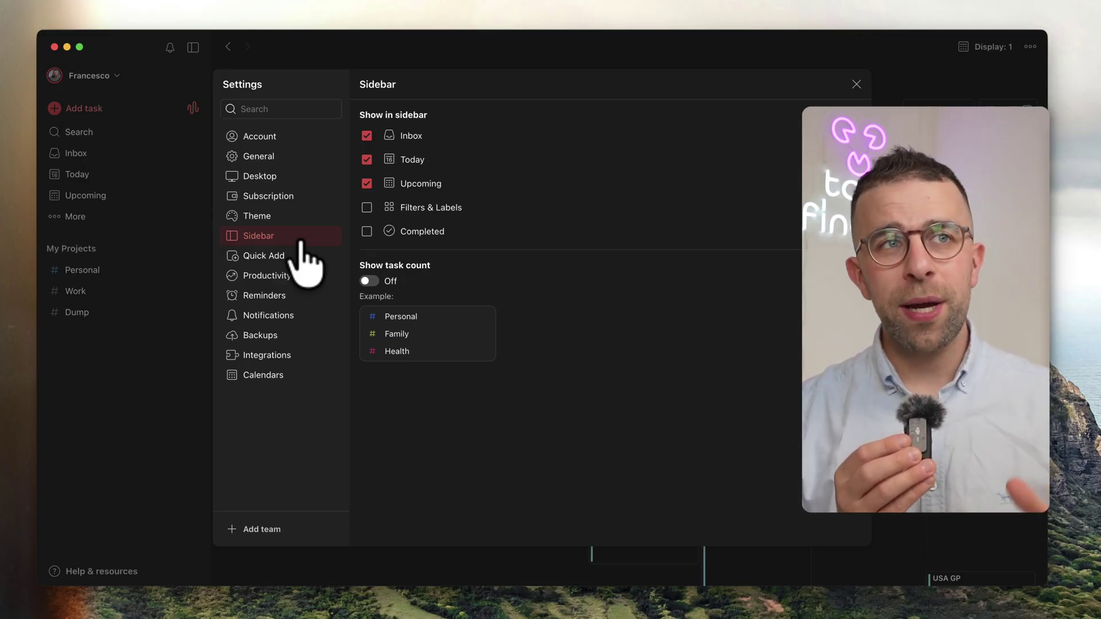
click(201, 213)
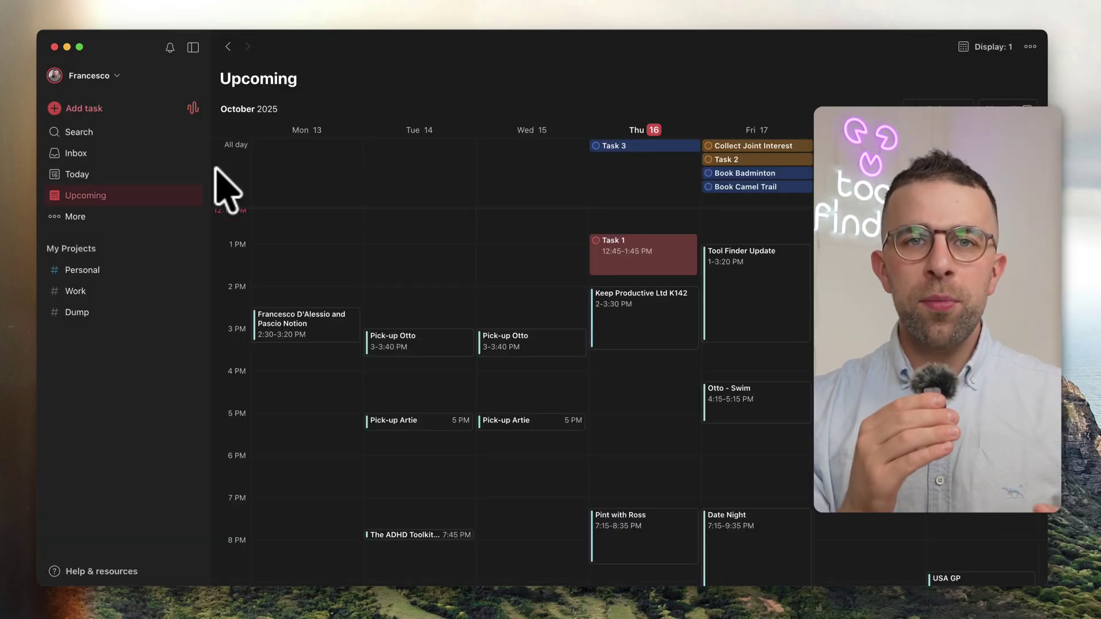